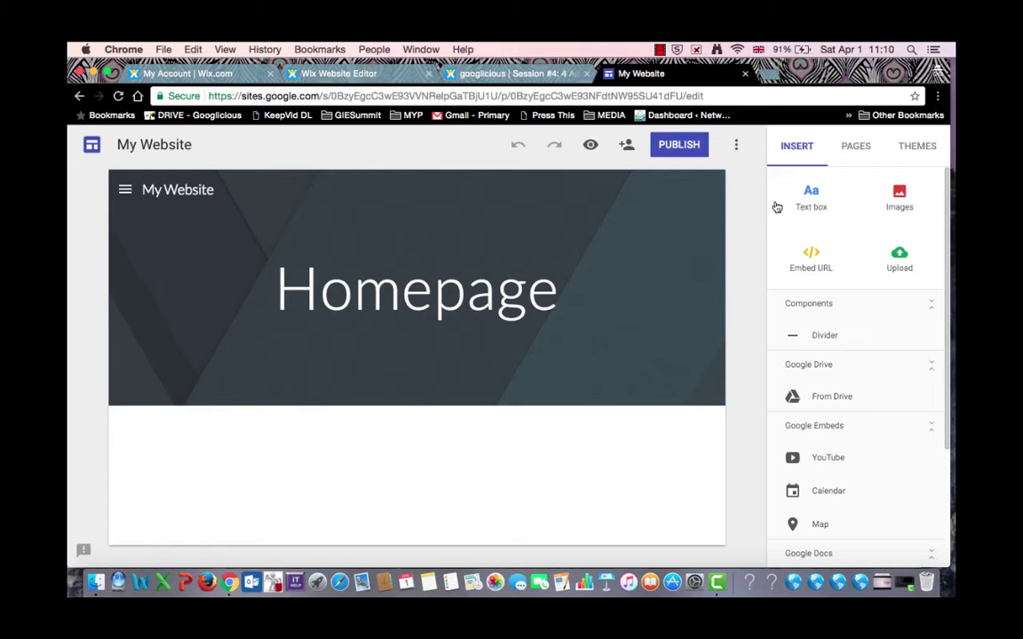
# Step: Browse Google Drive for a file to insert and open the GOOGLE SITES folder in My Drive
pyautogui.click(860, 148)
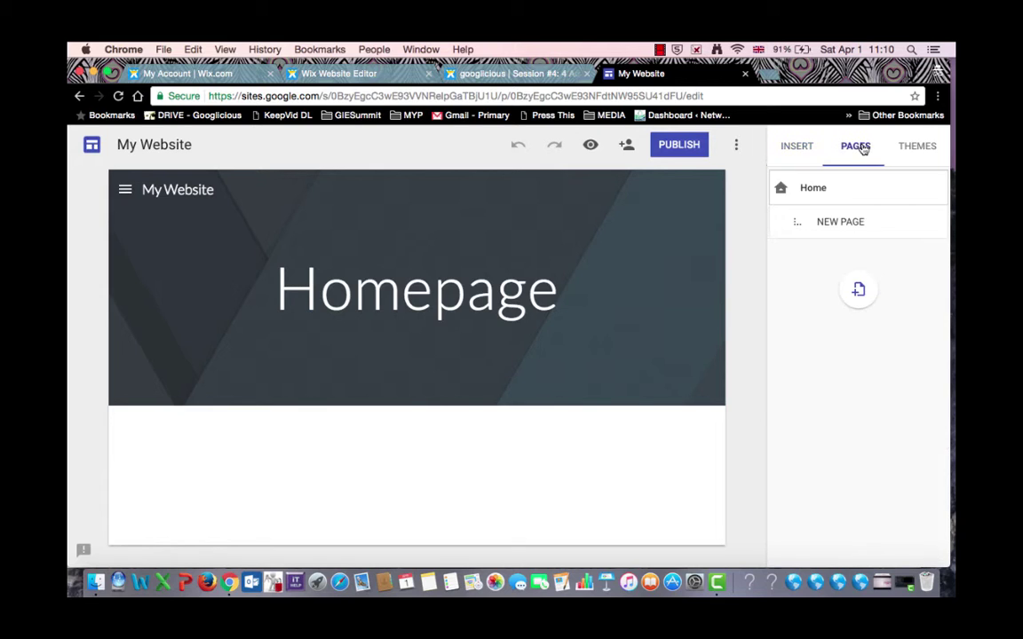
pyautogui.click(795, 149)
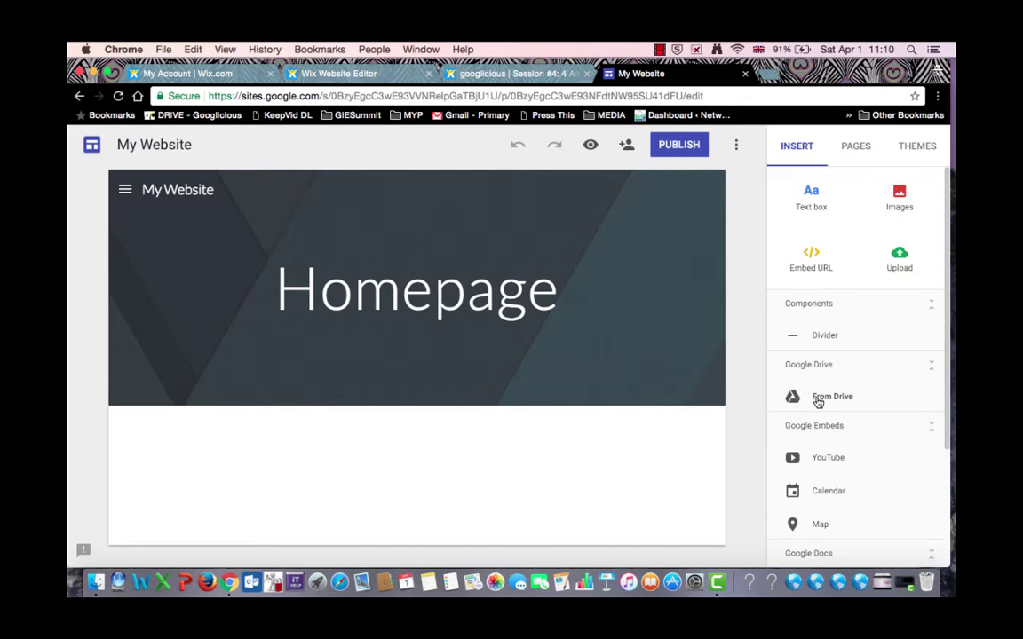
pyautogui.click(817, 402)
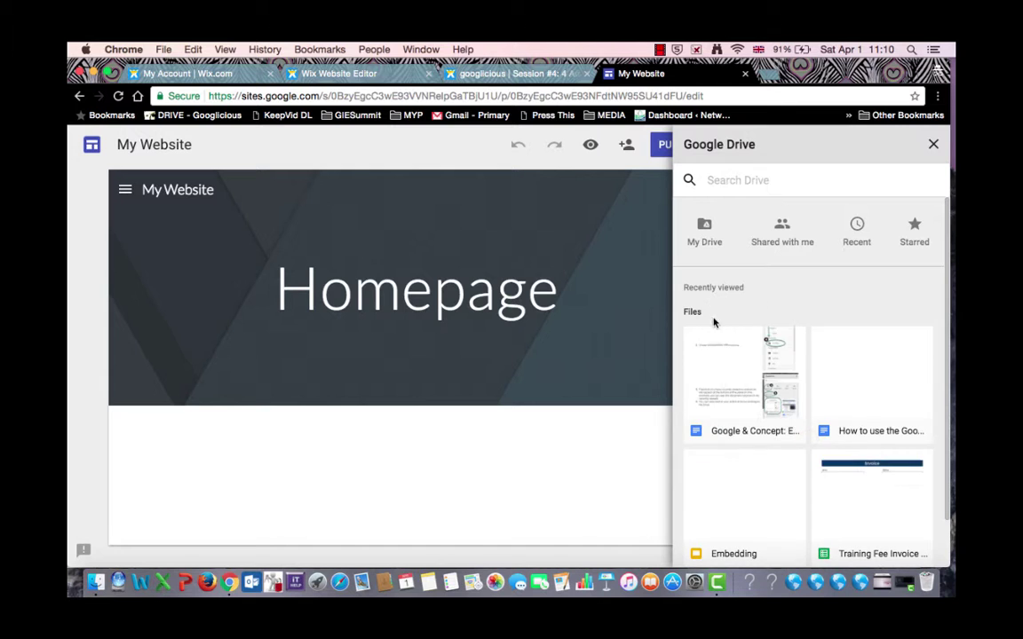
pyautogui.click(716, 434)
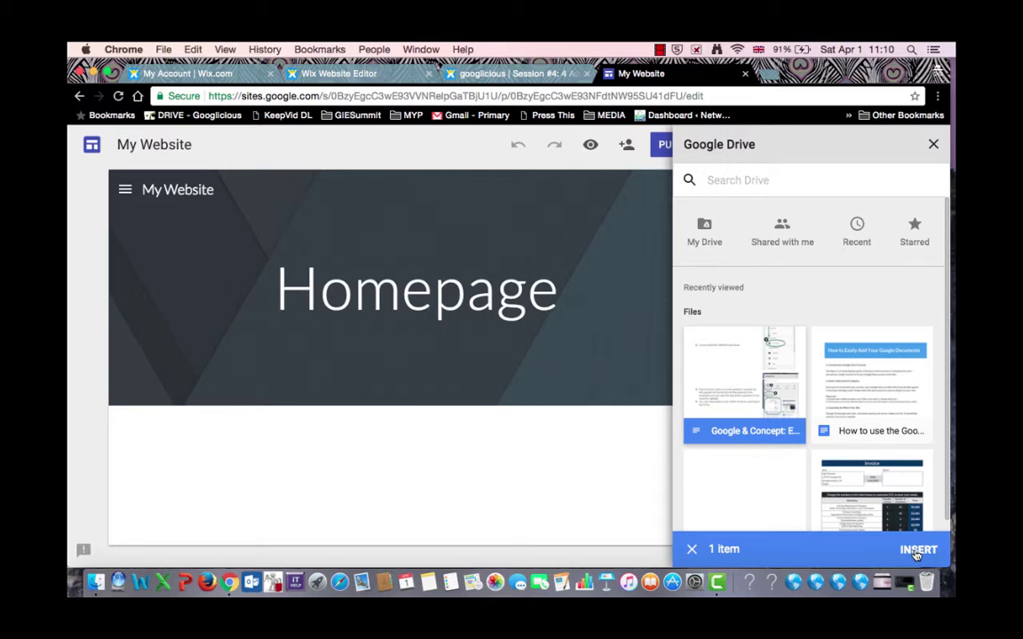
pyautogui.click(705, 229)
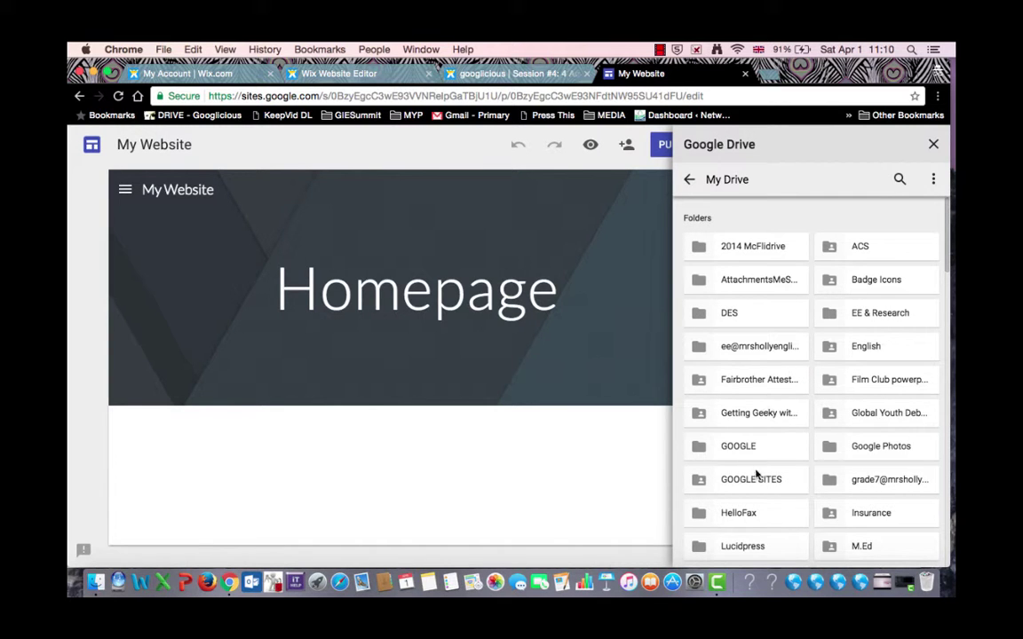
pyautogui.click(756, 480)
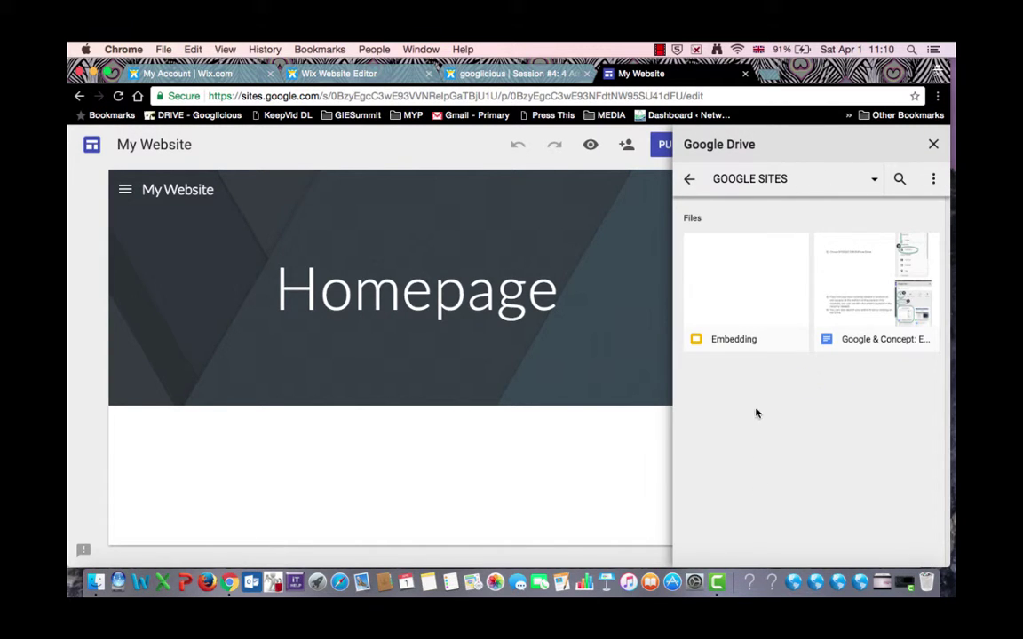
# Step: Insert the Google & Concept document on the homepage, shrinking its frame to about half the content width and making it taller
pyautogui.click(860, 288)
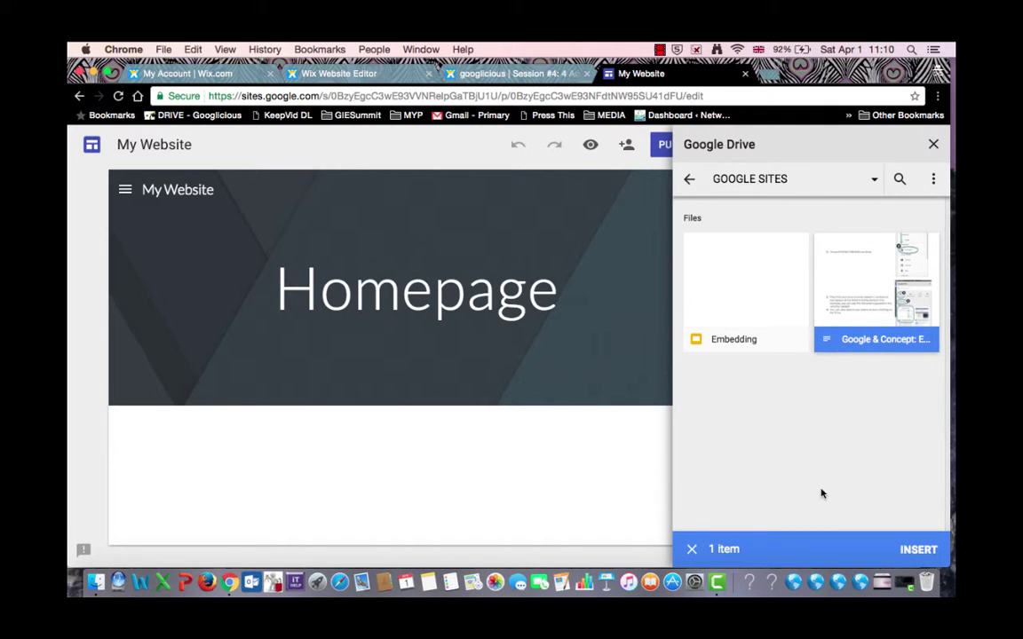
pyautogui.click(725, 327)
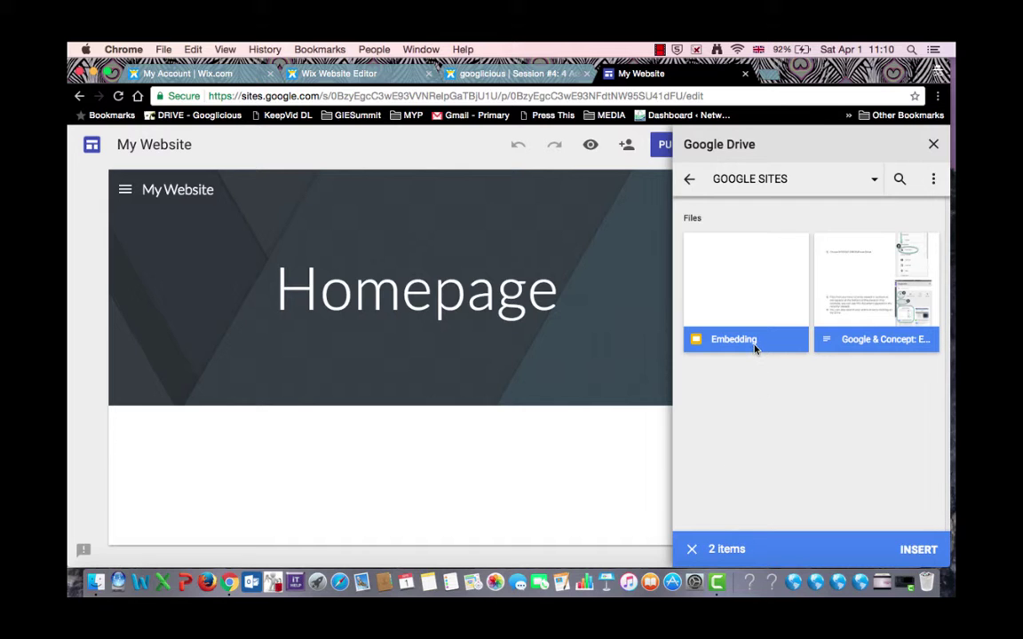
pyautogui.click(755, 348)
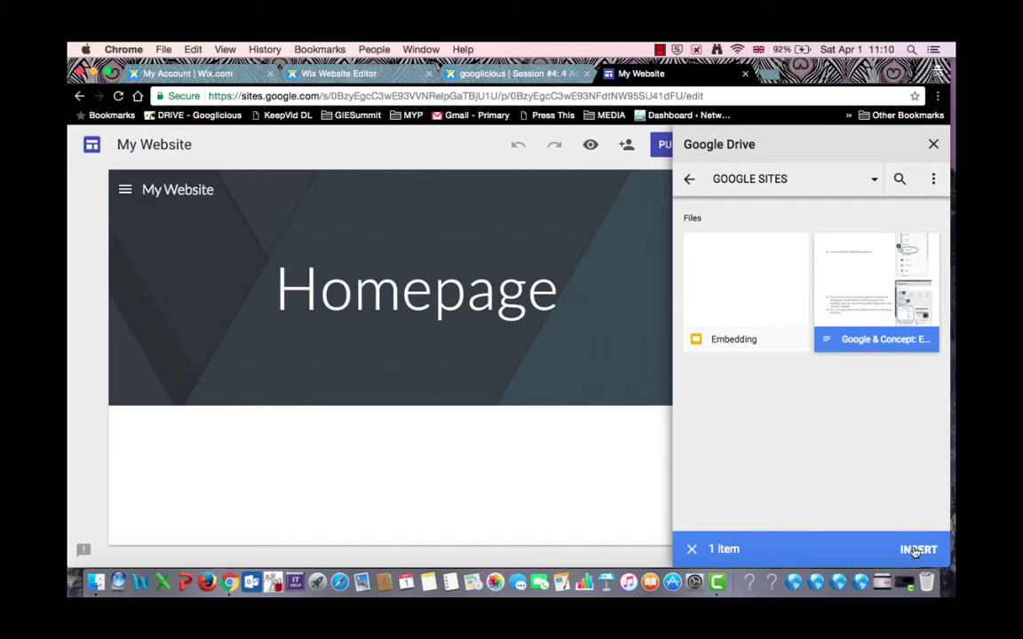
pyautogui.click(917, 550)
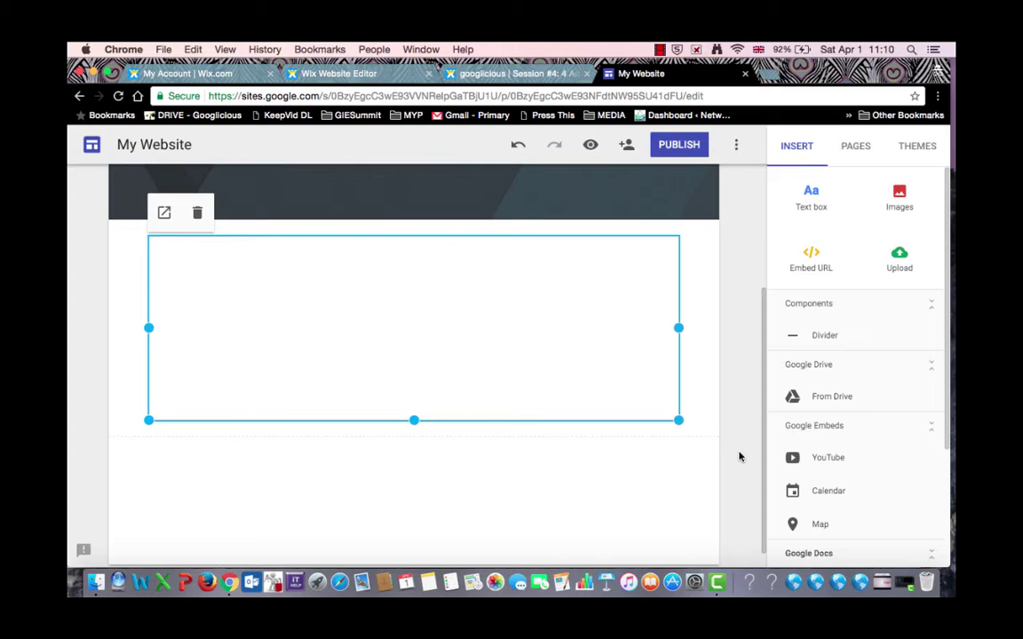
pyautogui.moveTo(679, 420); pyautogui.dragTo(418, 428)
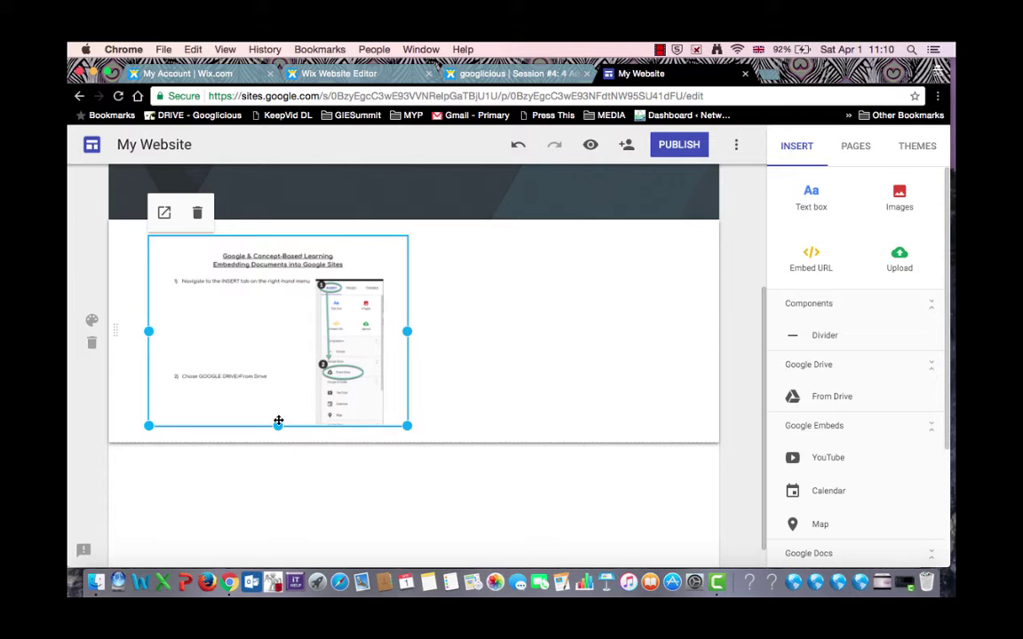
pyautogui.moveTo(277, 427); pyautogui.dragTo(276, 485)
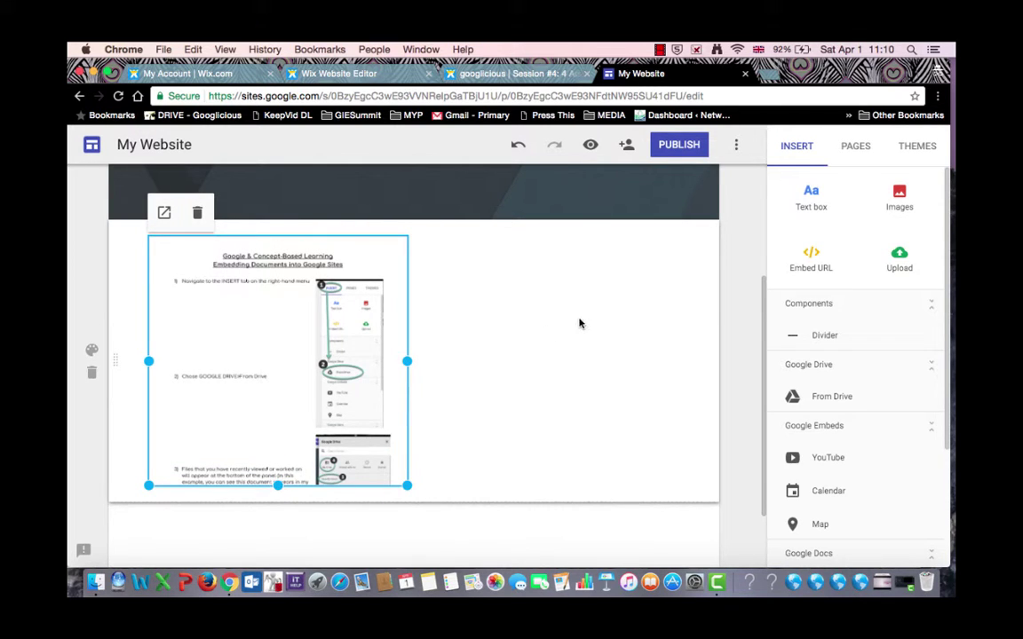
# Step: Embed the Embedding Google Slides presentation and place it beside the document, in the empty right half of its section
pyautogui.scroll(-4, 833, 462)
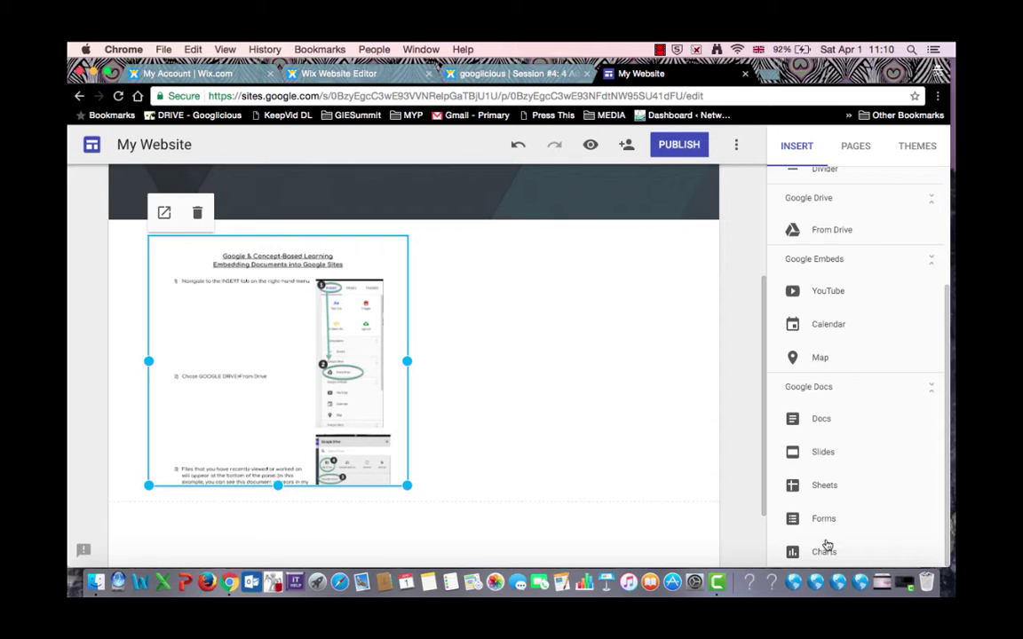
pyautogui.click(830, 464)
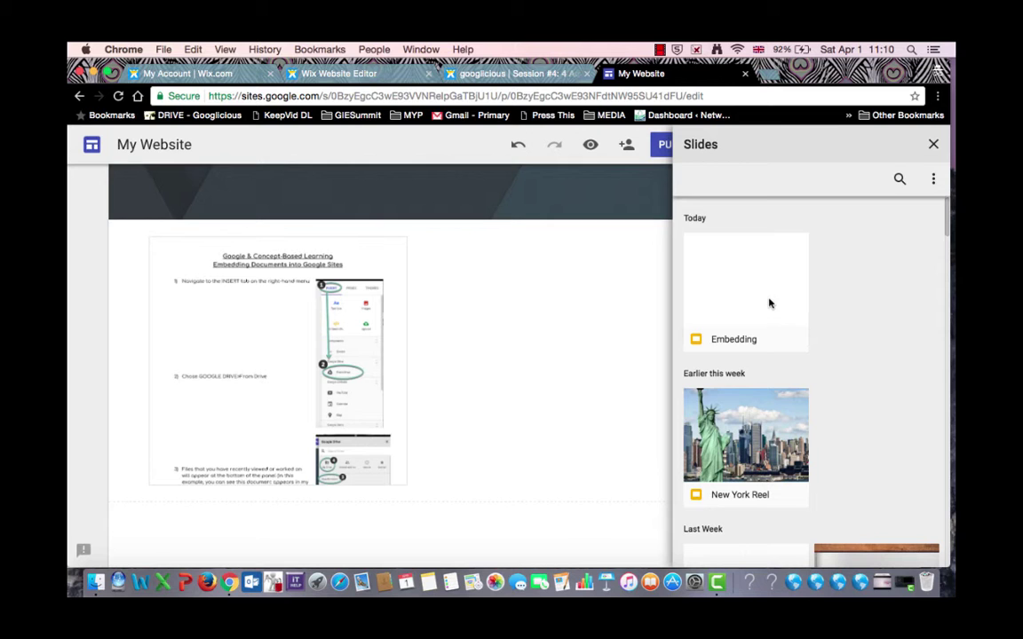
pyautogui.scroll(-5, 823, 380)
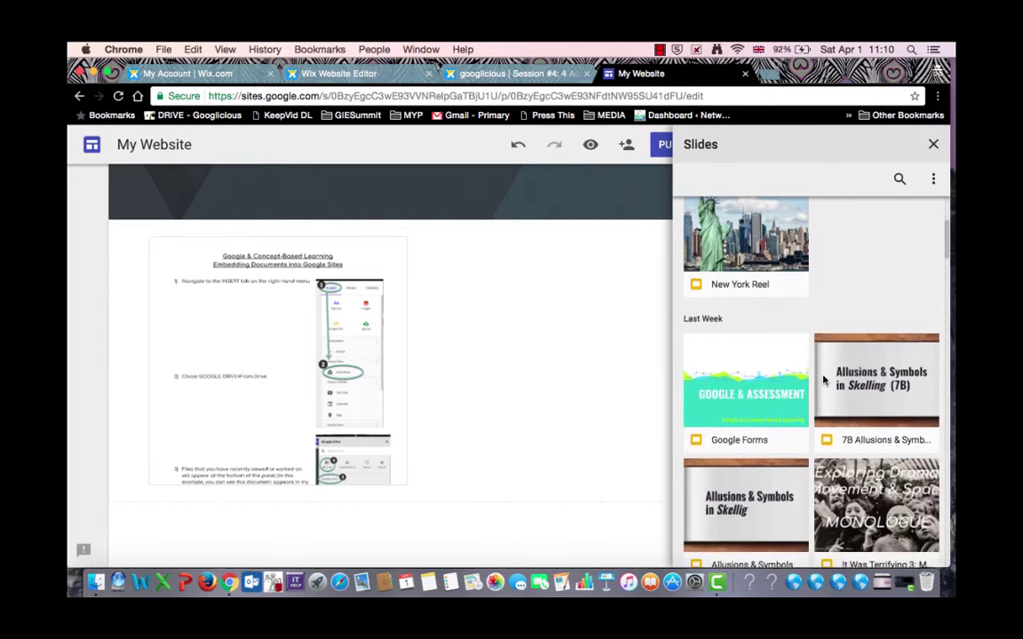
pyautogui.scroll(4, 823, 380)
pyautogui.scroll(2, 823, 380)
pyautogui.click(785, 309)
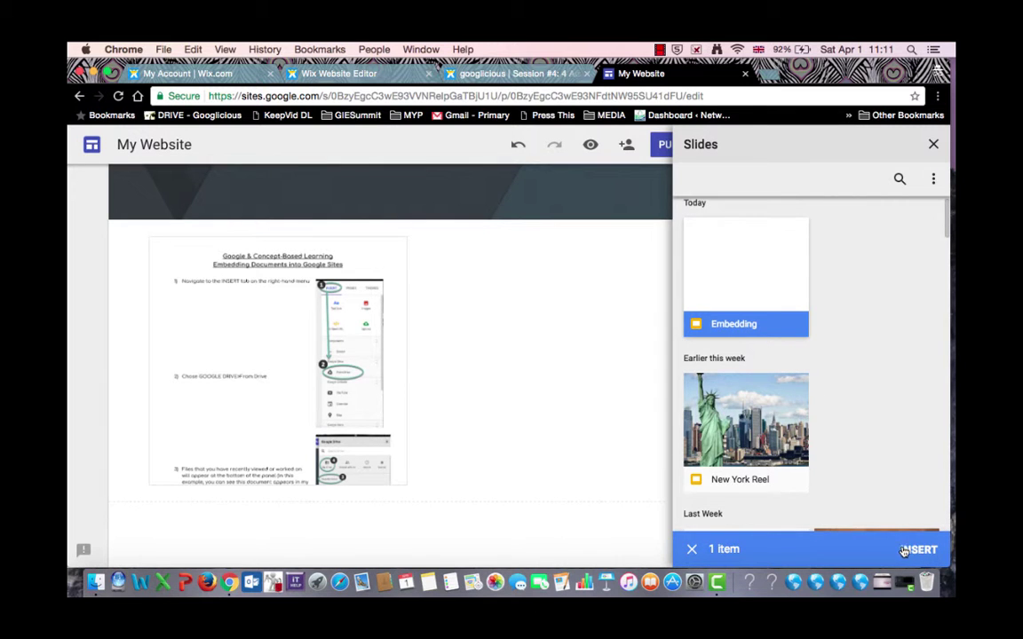
pyautogui.click(906, 551)
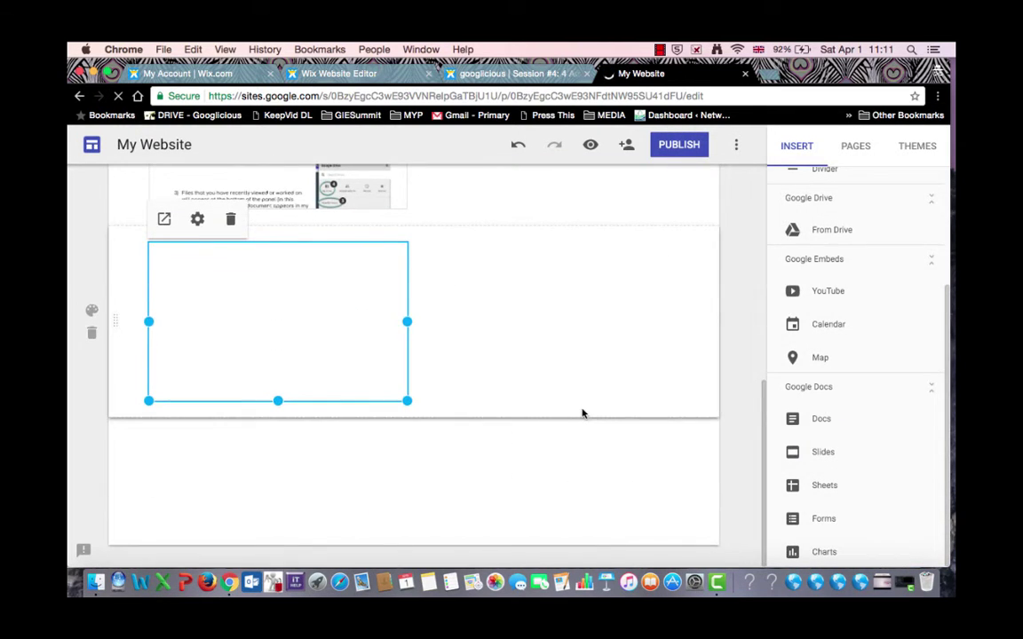
pyautogui.moveTo(332, 475); pyautogui.dragTo(509, 268)
pyautogui.scroll(4, 510, 268)
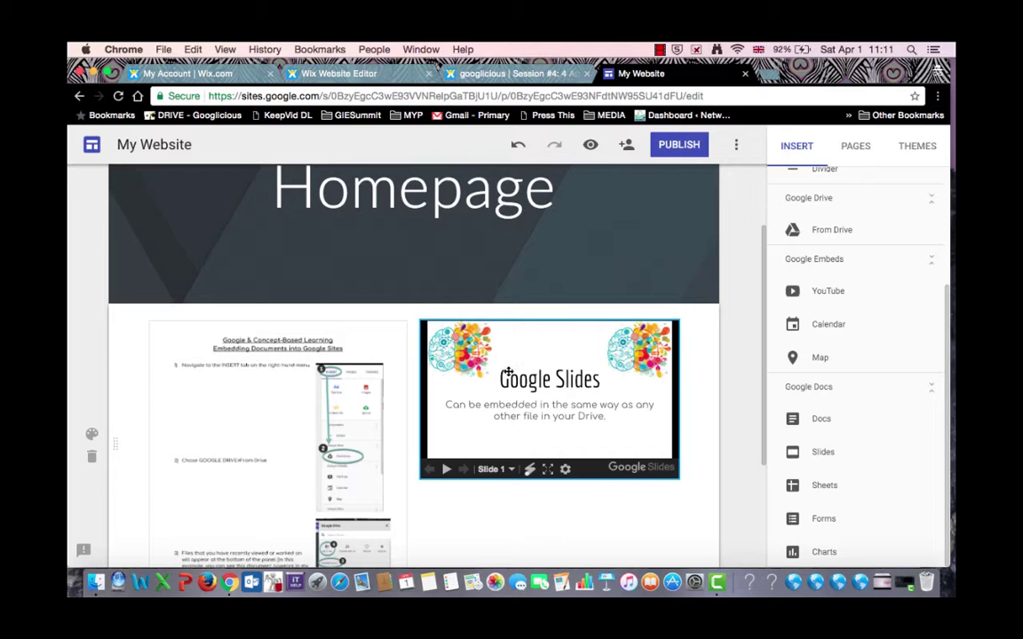
# Step: Delete the embedded slides presentation from the homepage
pyautogui.click(475, 338)
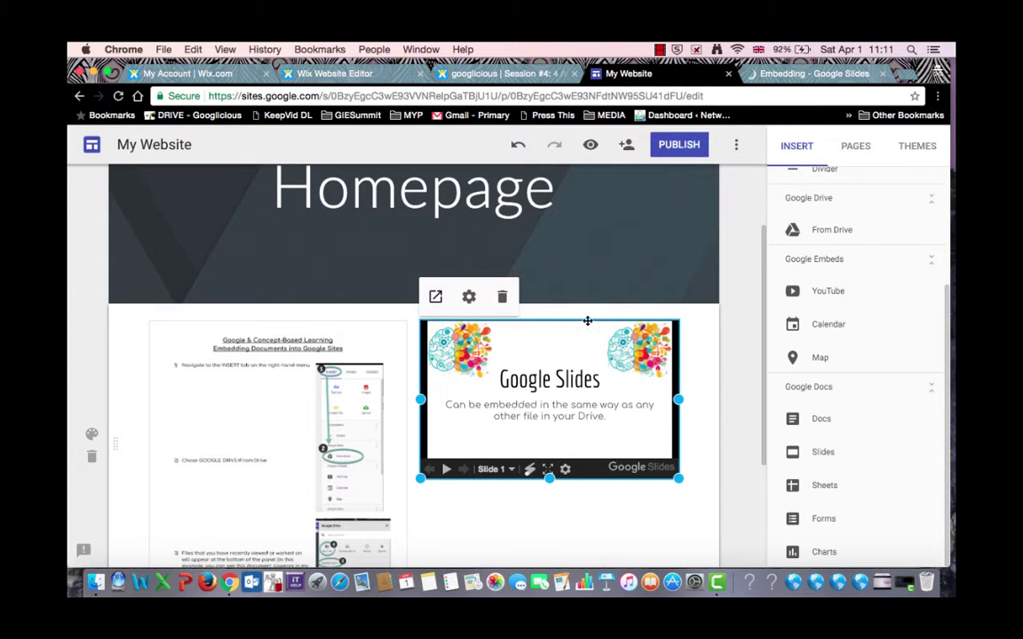
pyautogui.click(502, 298)
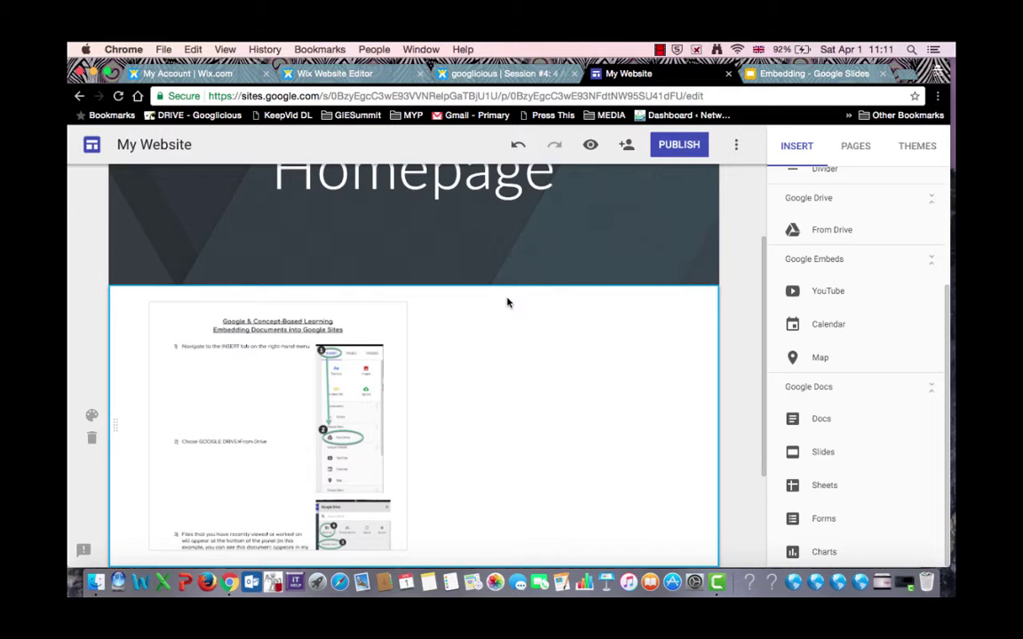
# Step: Insert the Embedding slides presentation again and move it up into the empty space to the right of the document
pyautogui.click(844, 452)
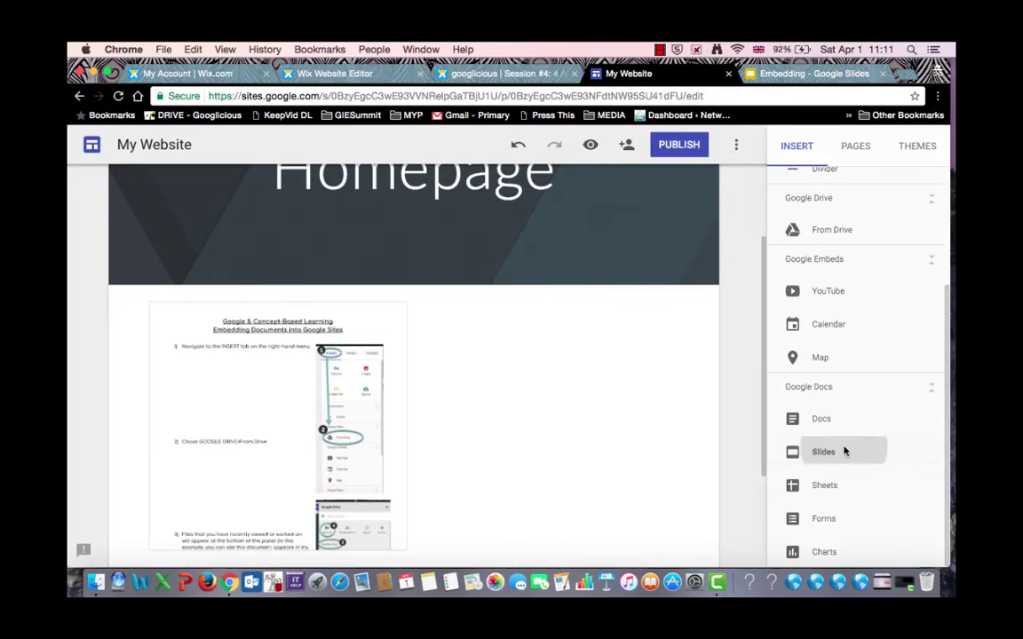
pyautogui.click(753, 285)
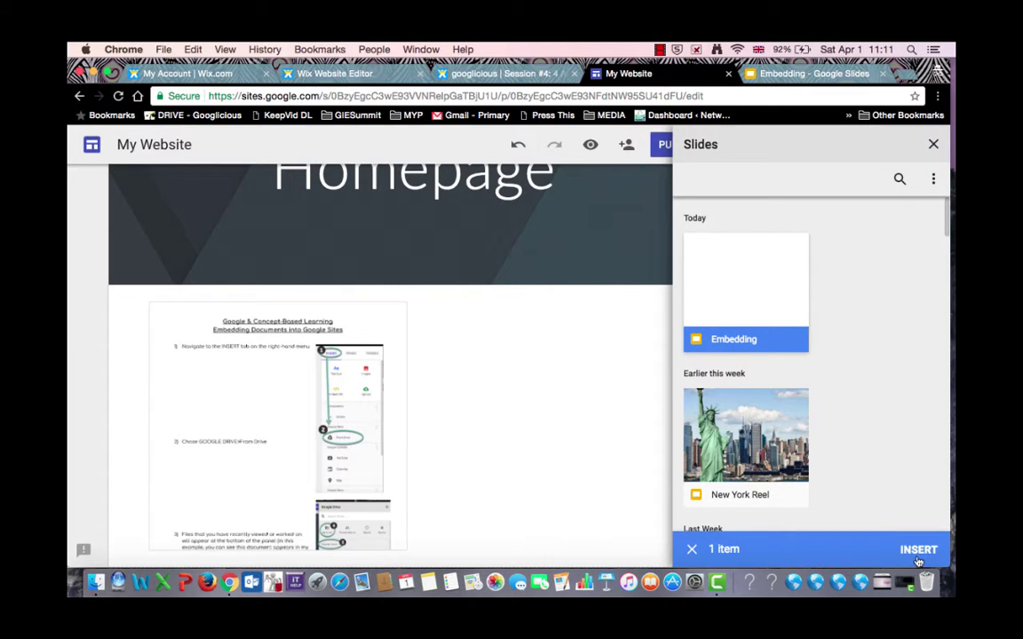
pyautogui.click(915, 549)
pyautogui.scroll(3, 491, 420)
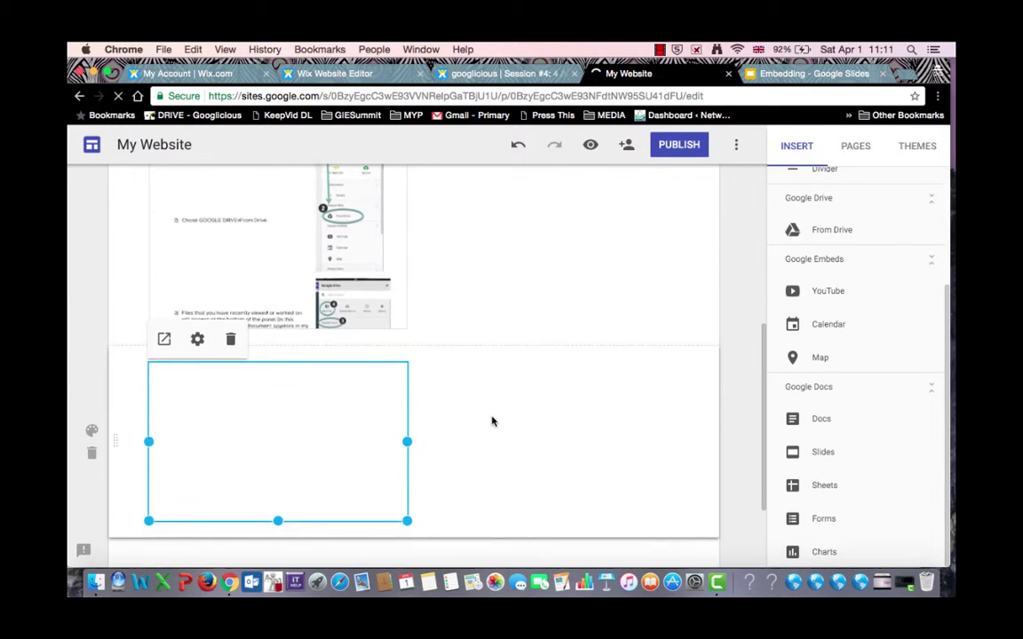
pyautogui.moveTo(342, 481); pyautogui.dragTo(500, 273)
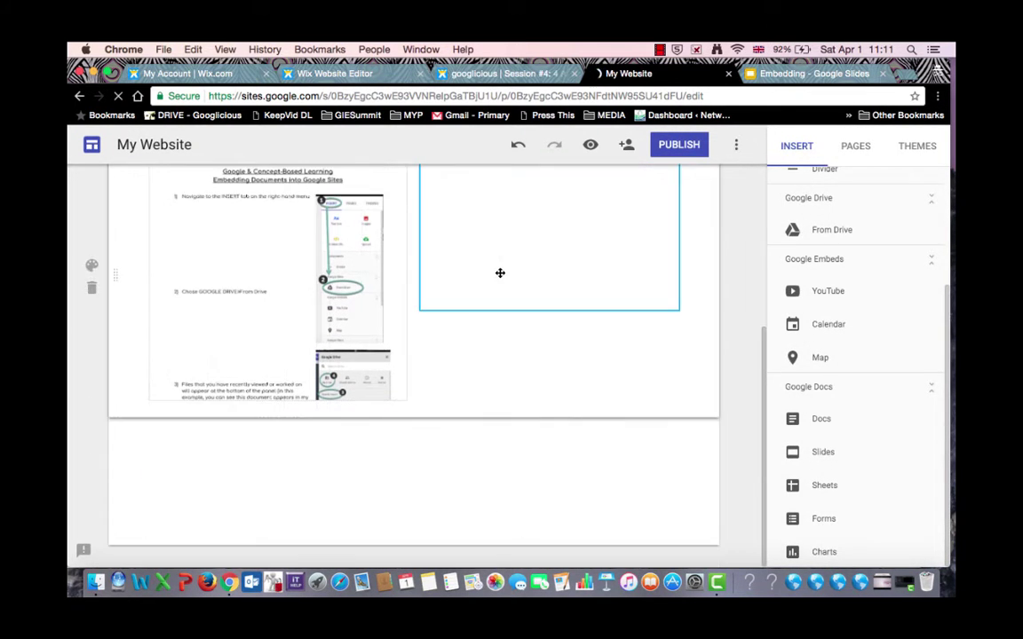
pyautogui.scroll(4, 499, 272)
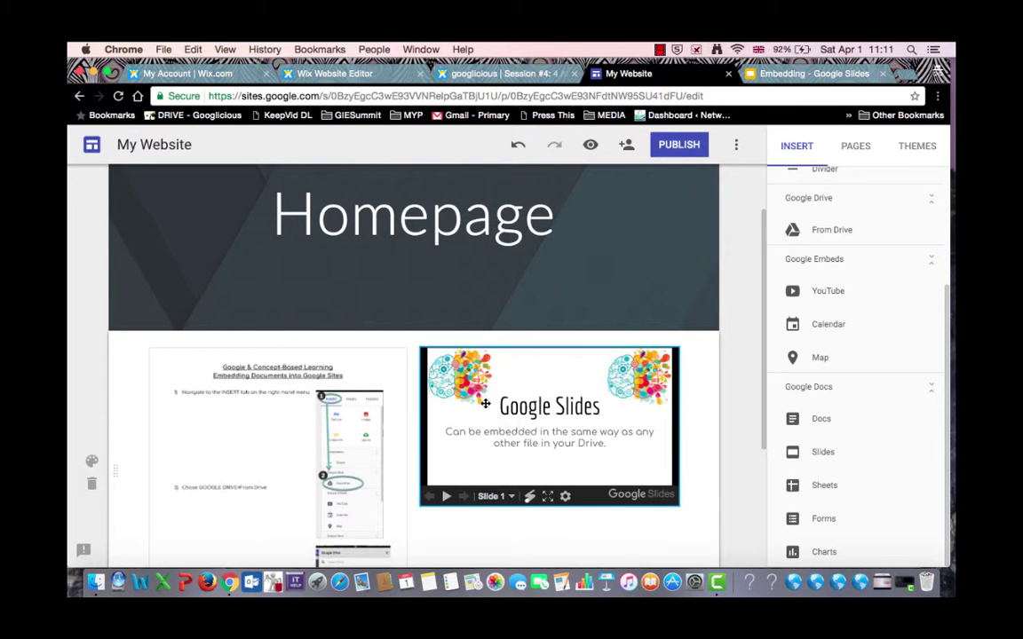
# Step: Configure the embedded presentation to auto start and loop playback with a delay time of 3 seconds
pyautogui.click(486, 404)
pyautogui.click(468, 325)
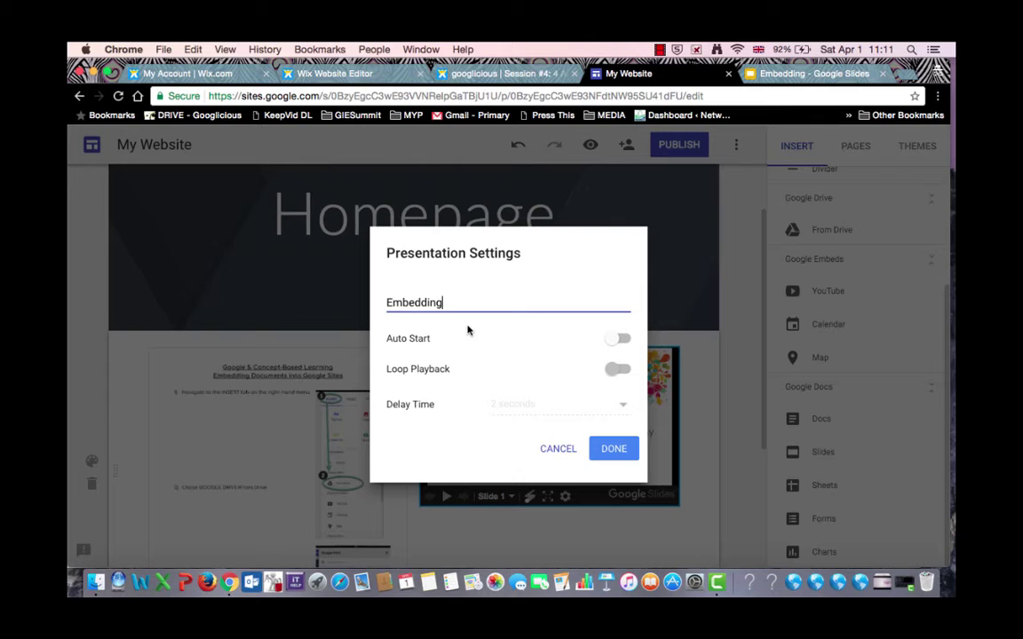
pyautogui.click(618, 343)
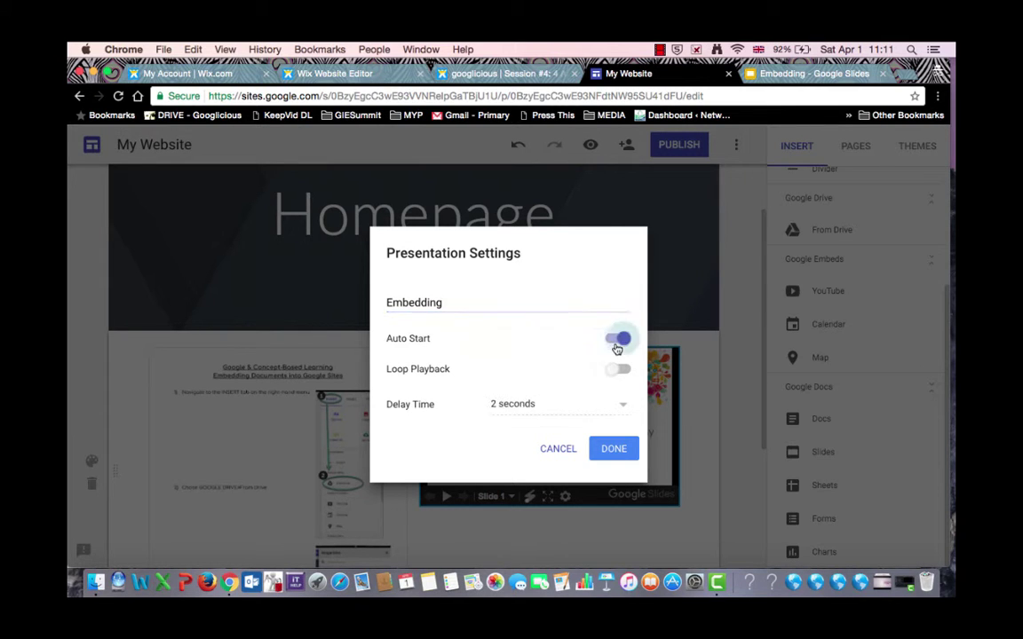
pyautogui.click(616, 369)
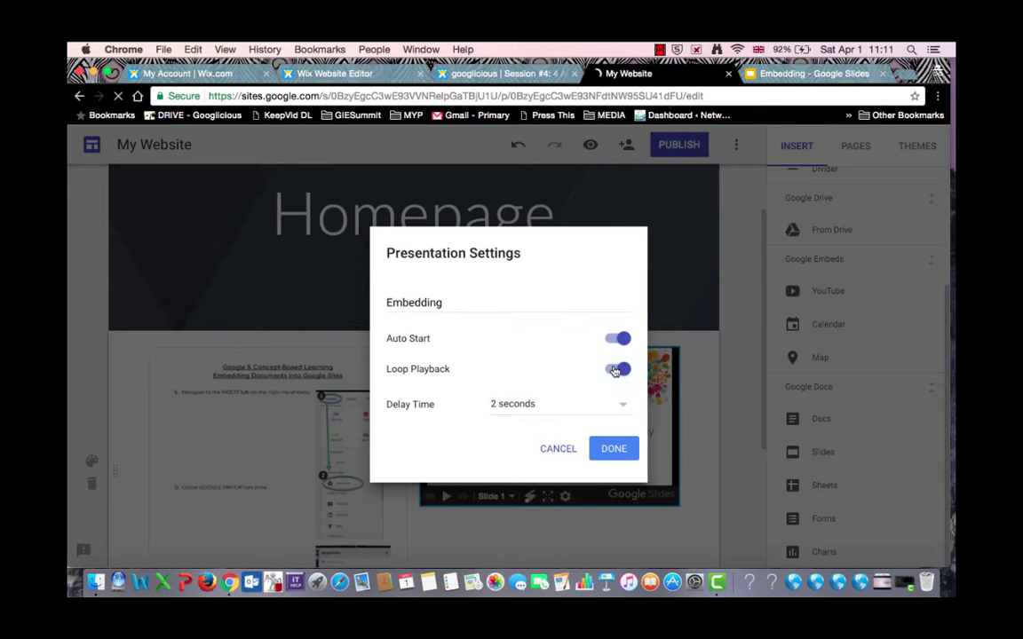
pyautogui.click(620, 410)
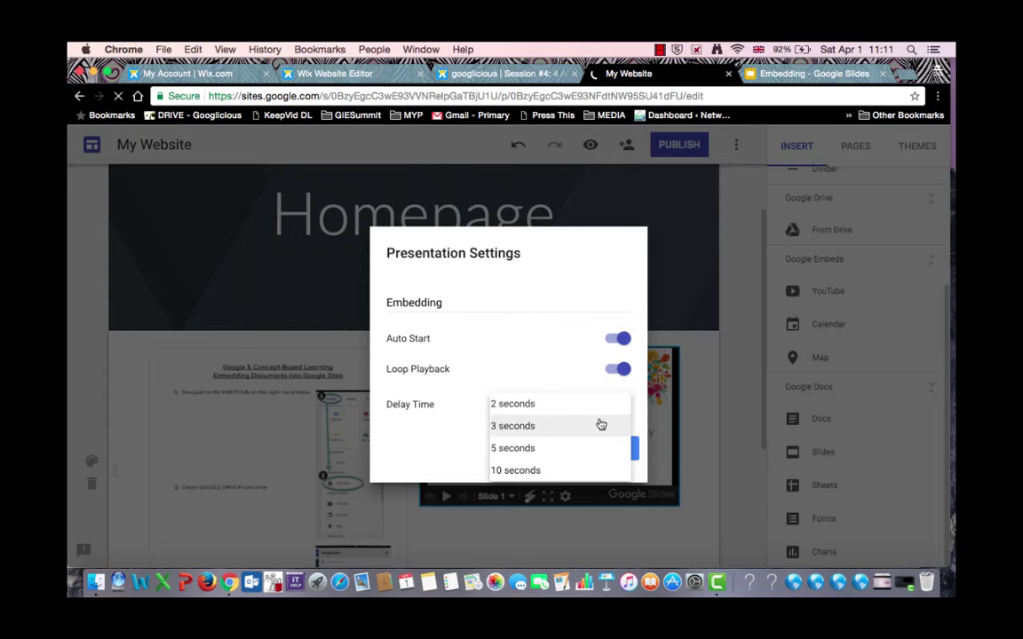
pyautogui.click(601, 426)
pyautogui.click(611, 448)
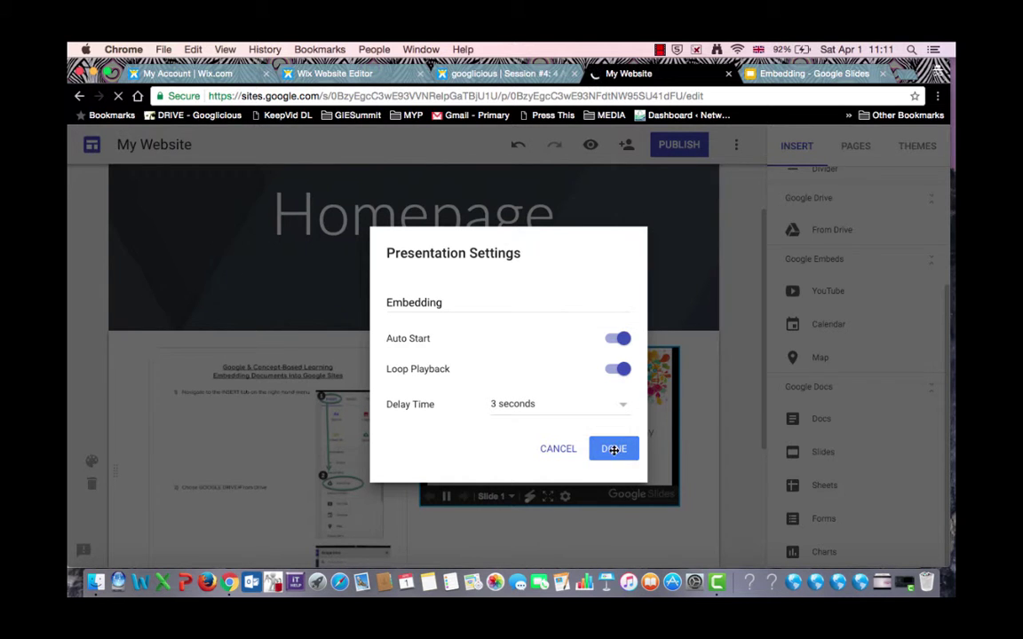
# Step: Embed the uploaded YouTube video Adding Pages in a new section below the document and presentation
pyautogui.scroll(-3, 589, 521)
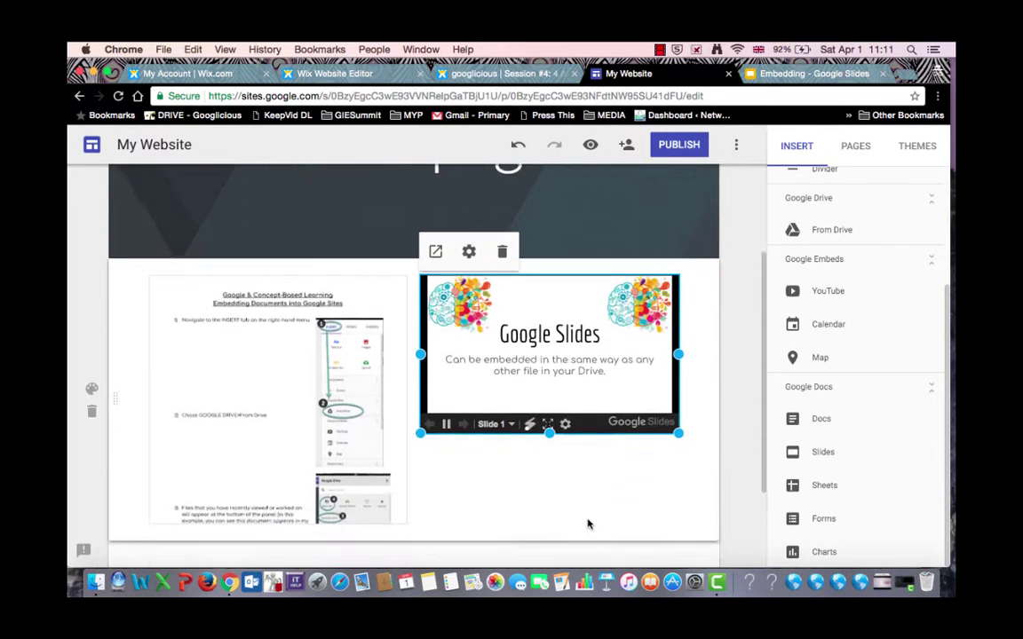
pyautogui.scroll(-2, 587, 524)
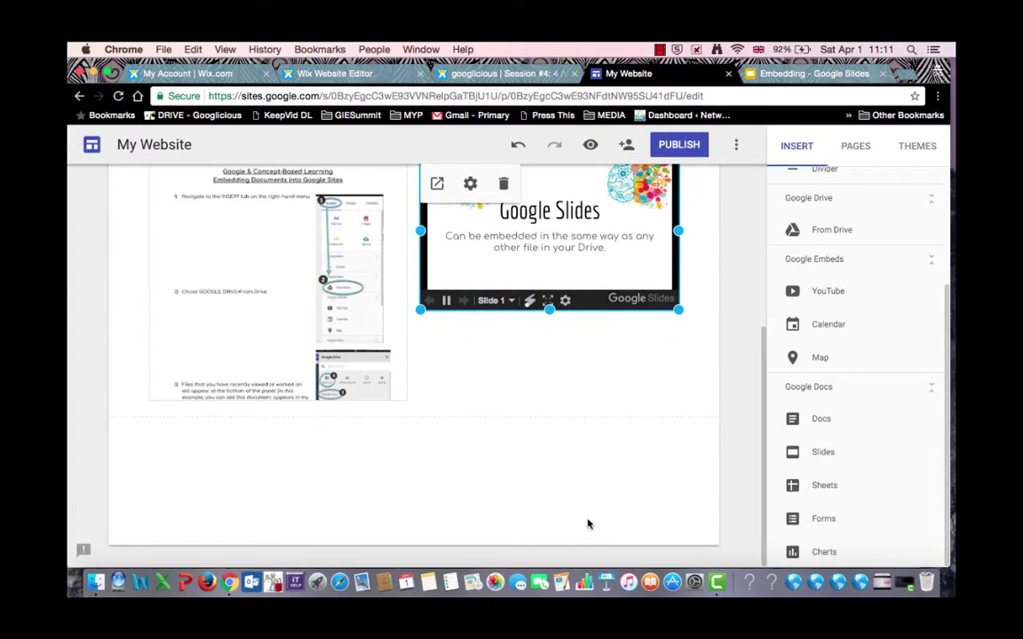
pyautogui.click(848, 306)
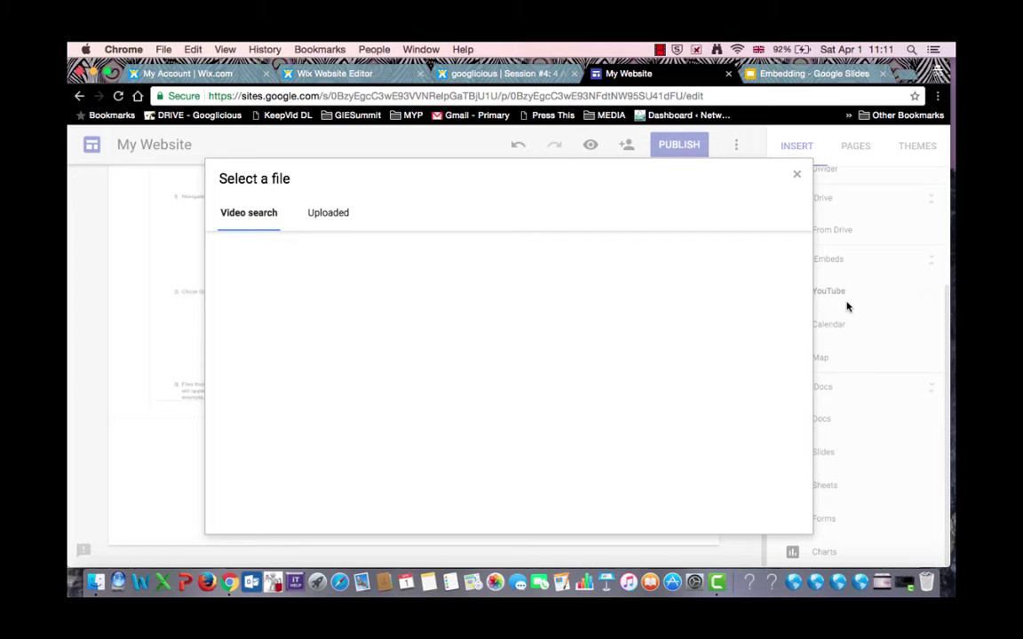
pyautogui.click(341, 218)
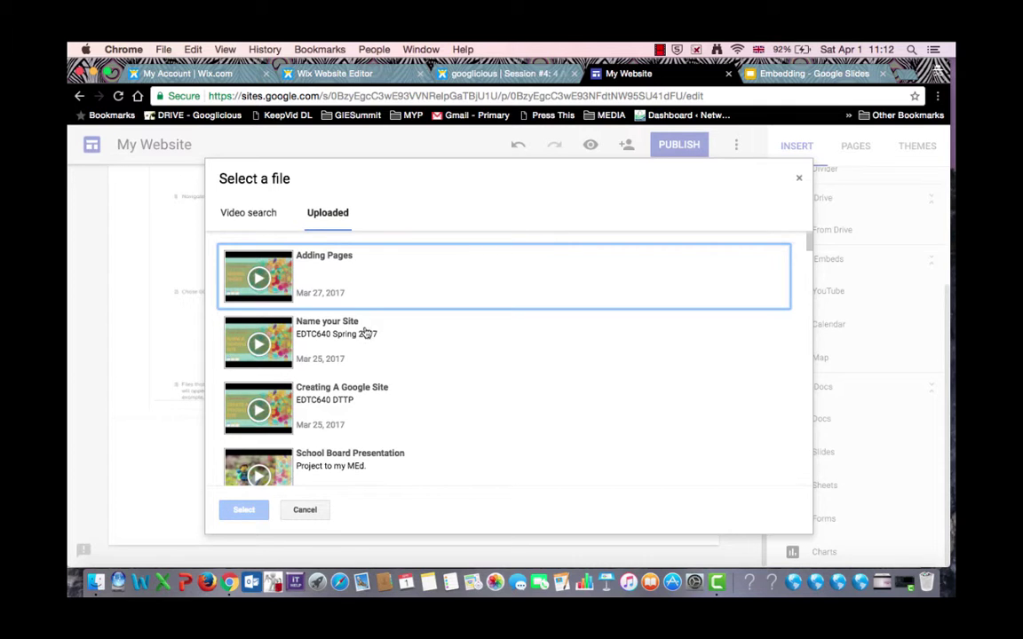
pyautogui.click(365, 282)
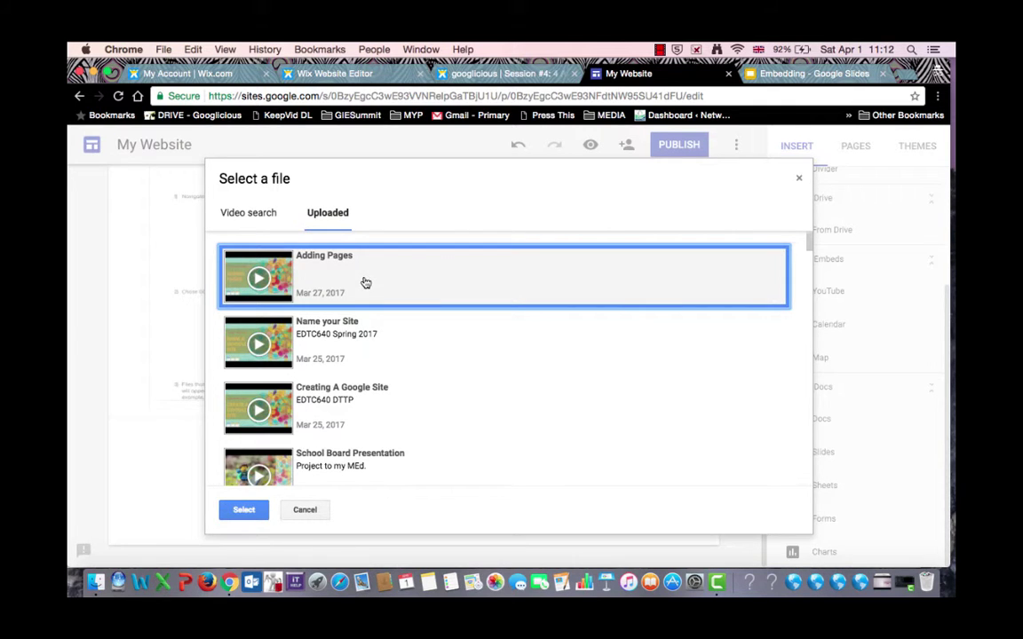
pyautogui.click(241, 510)
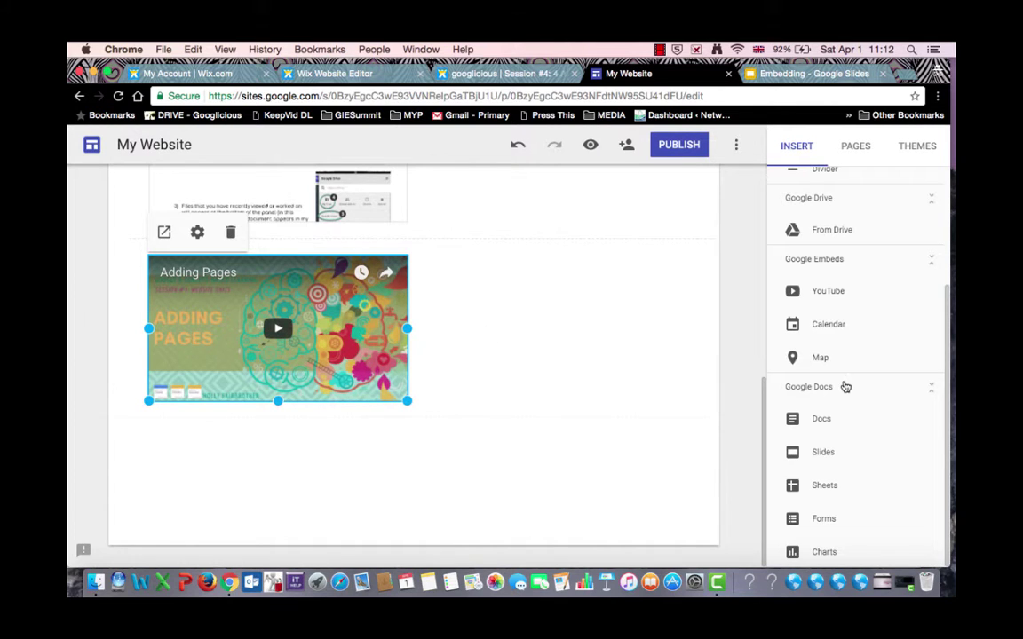
pyautogui.click(855, 302)
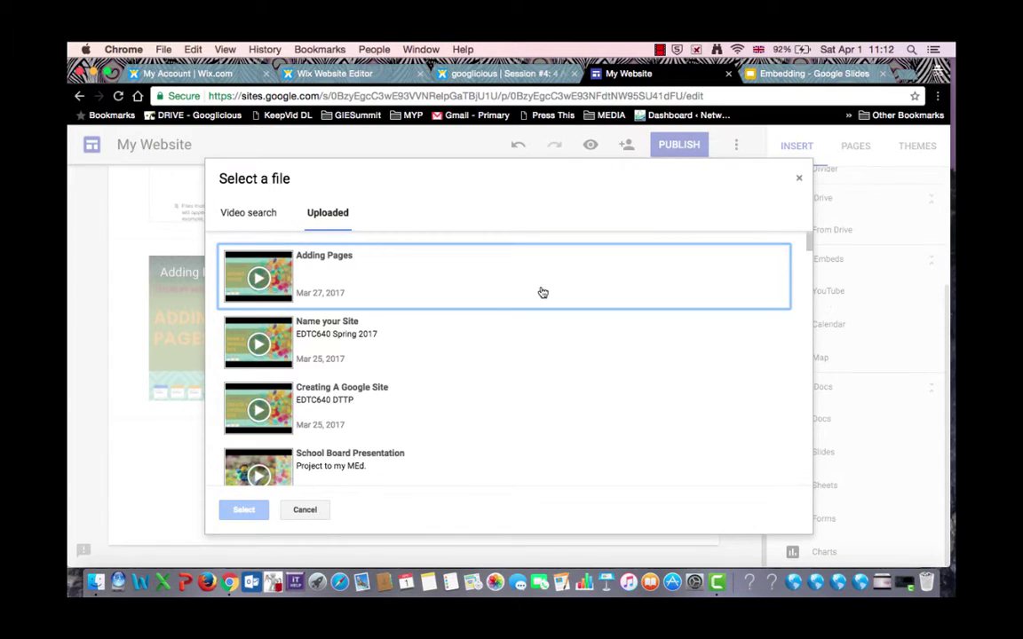
pyautogui.click(254, 213)
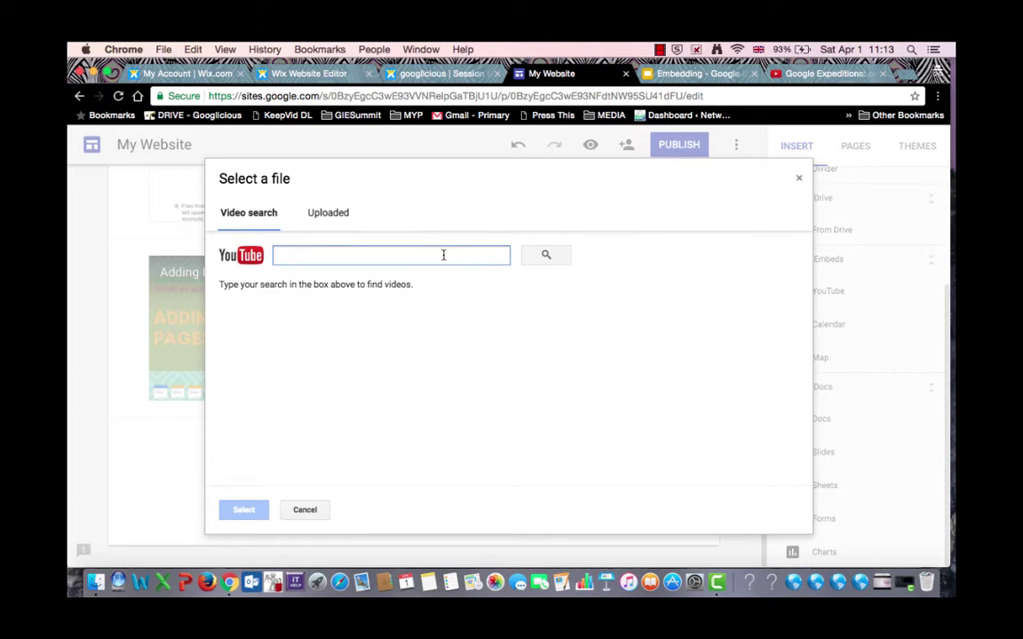
pyautogui.write('https://www.youtube.com/watch?v=3MQ9yG_QfDA')
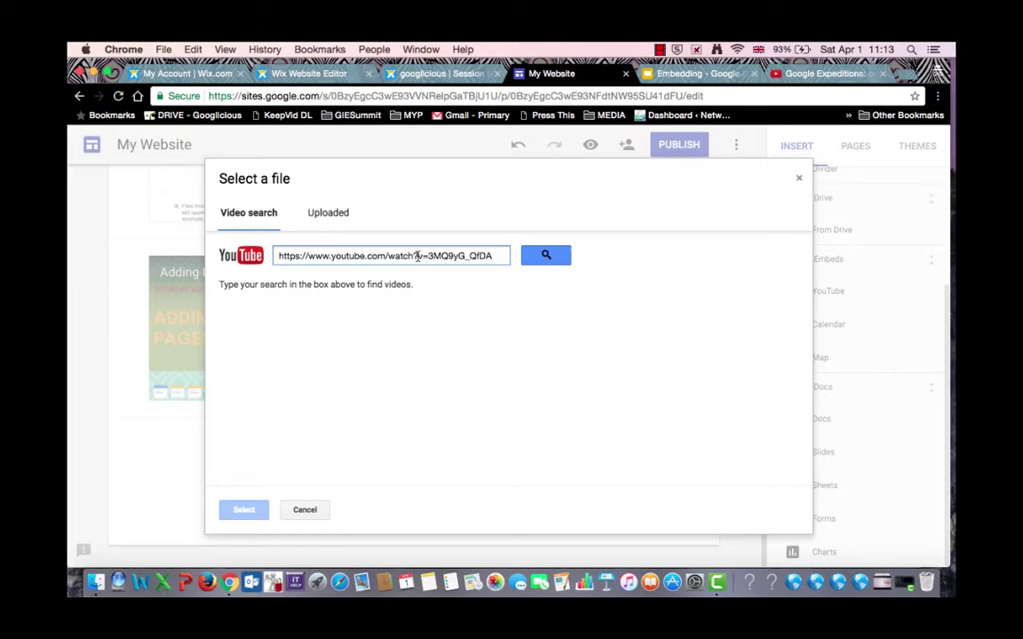
pyautogui.click(545, 256)
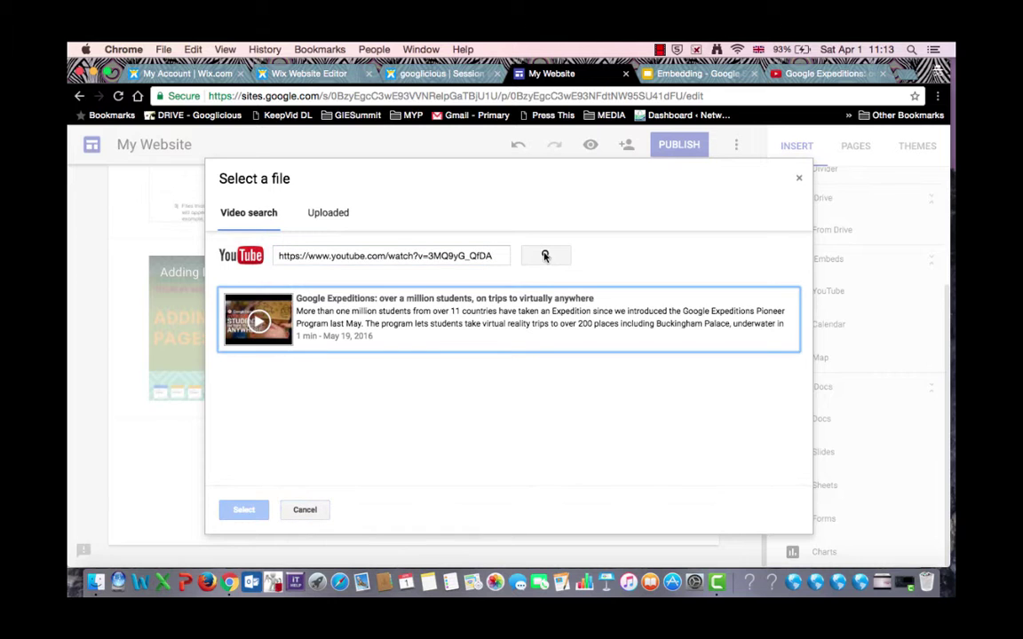
# Step: Search YouTube for Google in Education instead, embed Google for Education 101 (in 101 seconds), and place it to the right of the Adding Pages video
pyautogui.click(493, 254)
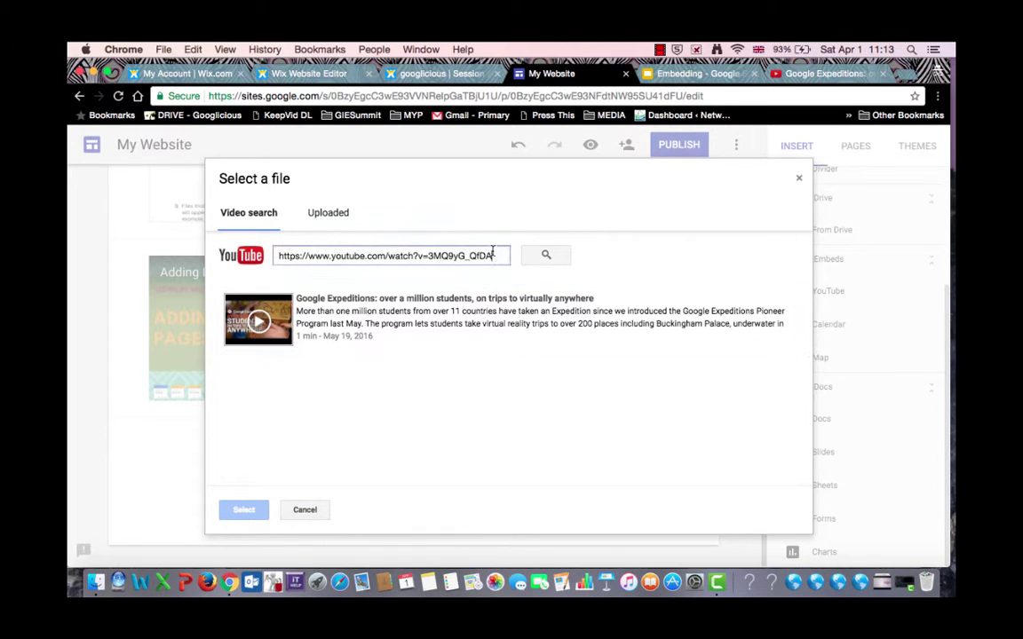
pyautogui.moveTo(493, 254); pyautogui.dragTo(263, 245)
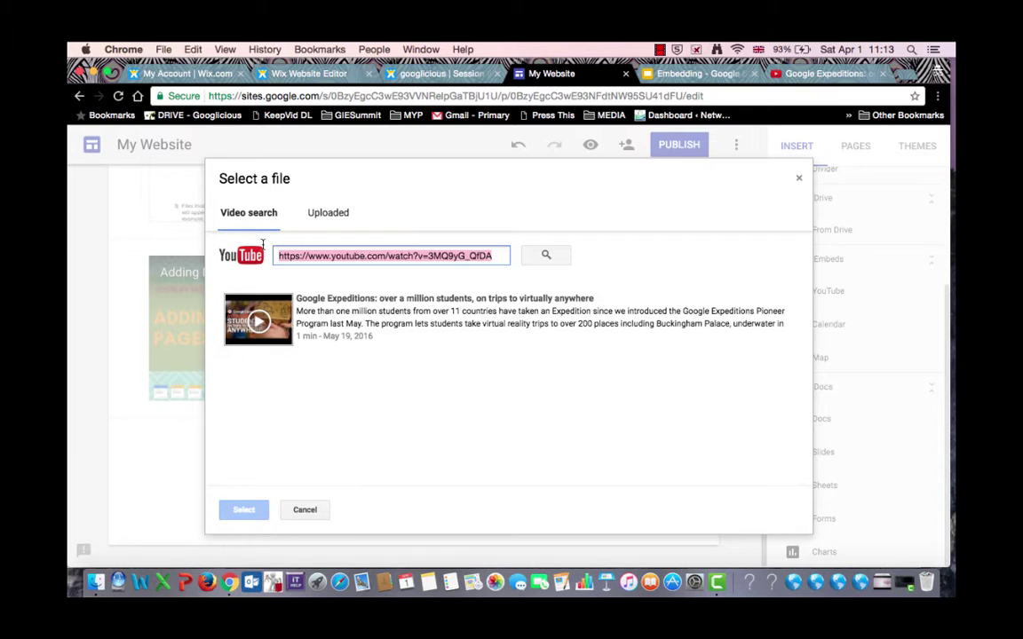
pyautogui.write('Google in Education')
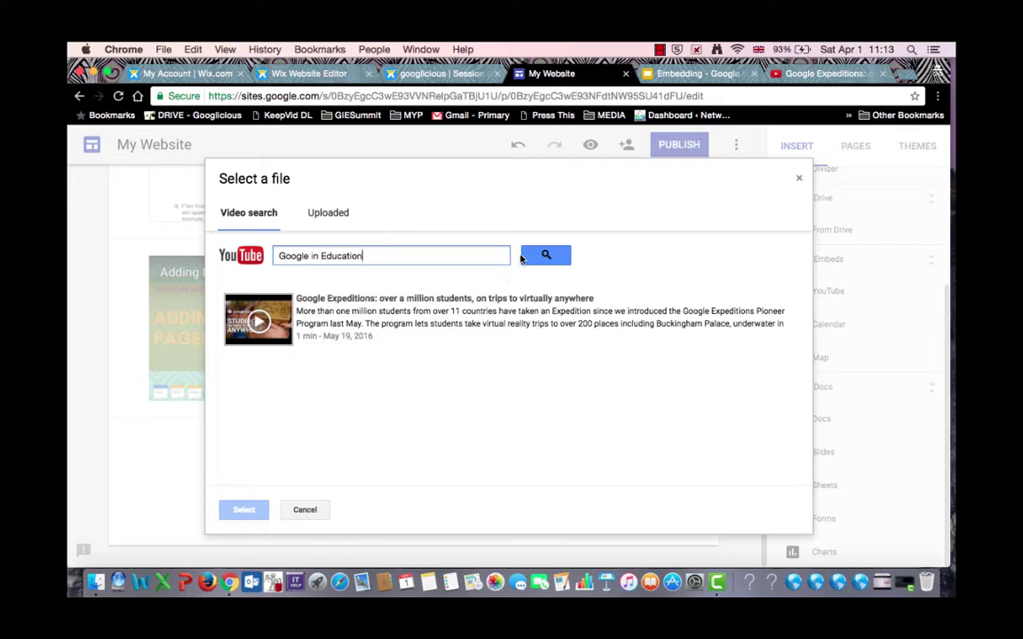
pyautogui.click(522, 256)
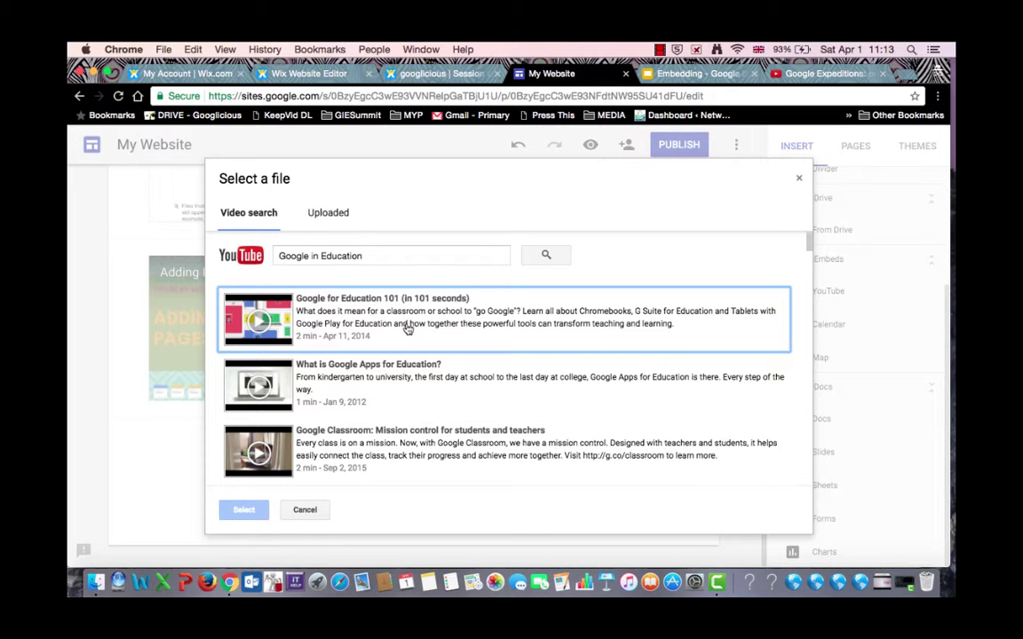
pyautogui.click(406, 326)
pyautogui.click(254, 513)
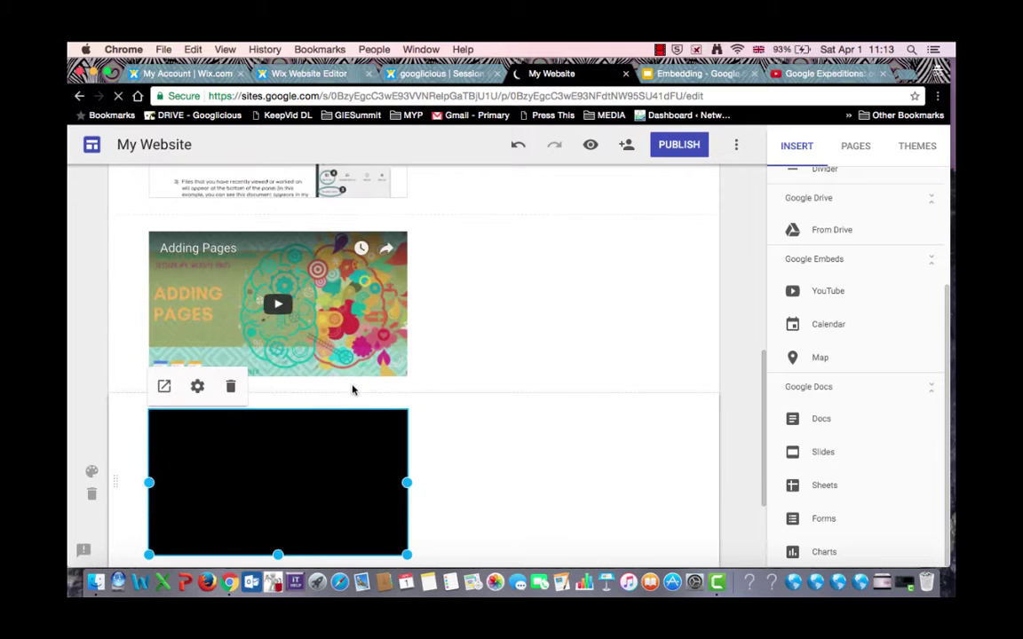
pyautogui.moveTo(373, 462); pyautogui.dragTo(495, 269)
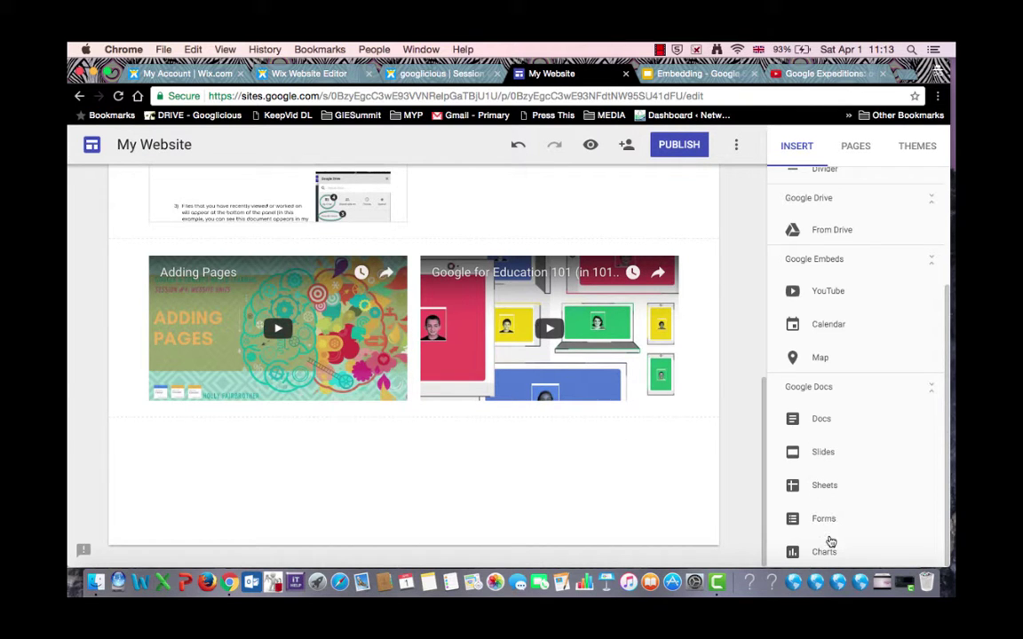
pyautogui.scroll(3, 844, 488)
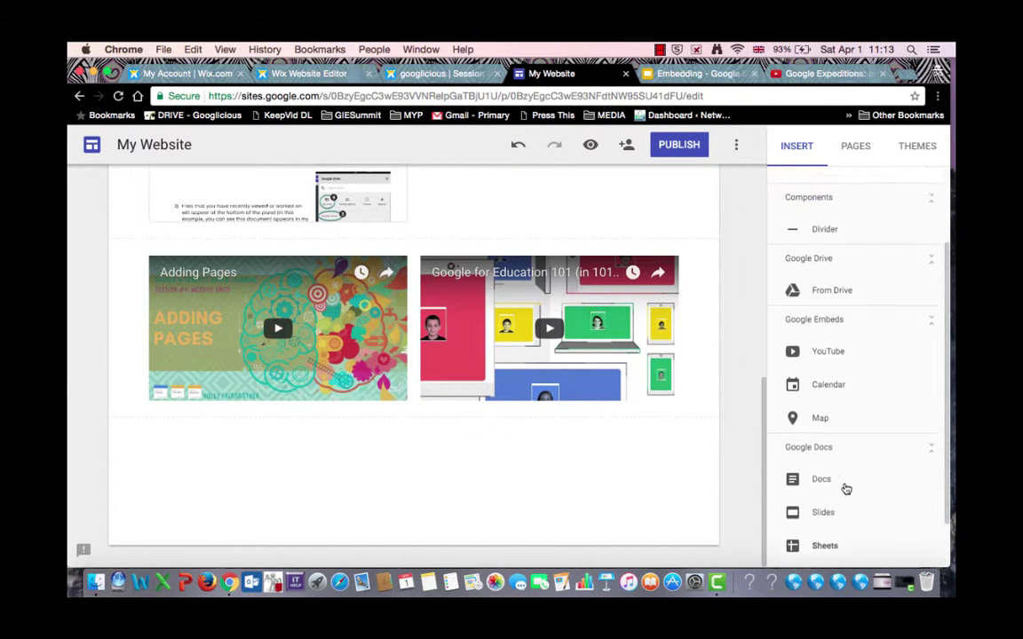
pyautogui.scroll(1, 846, 488)
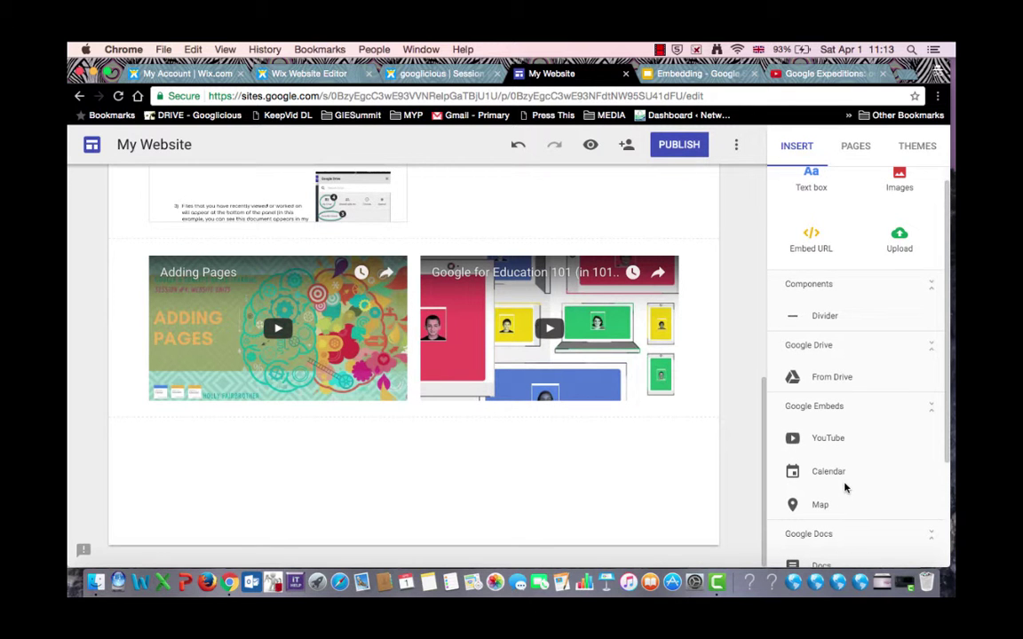